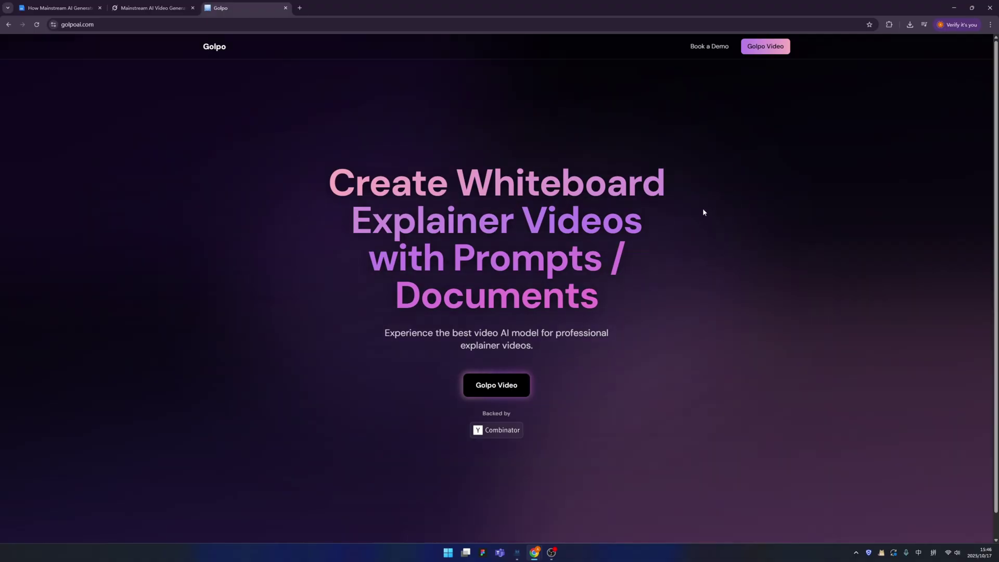
Read Grok's beginner's guide on AI video generation down to its Conclusion section
click(144, 10)
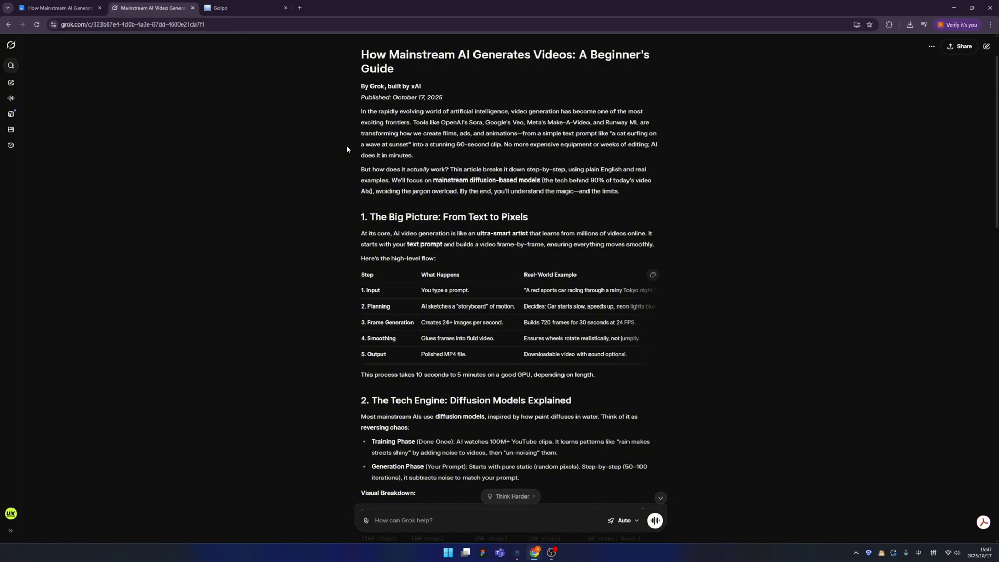
scroll(730, 231, down, 1)
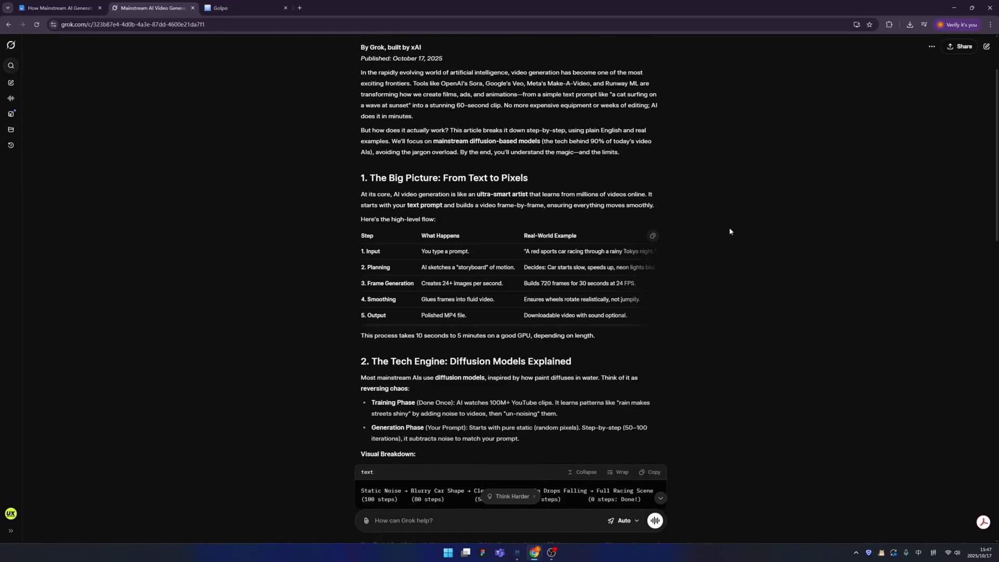
scroll(729, 231, down, 1)
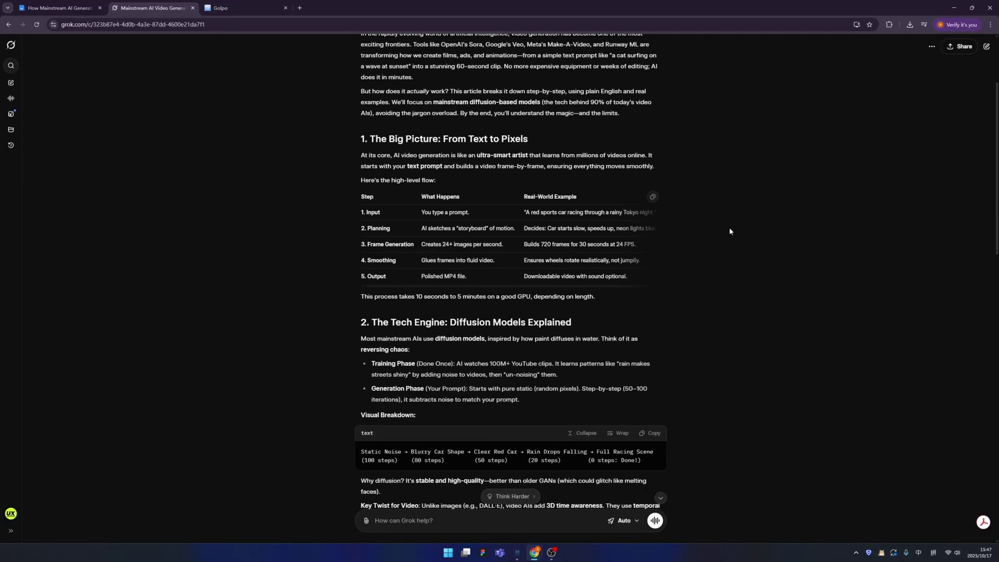
scroll(729, 231, down, 1)
scroll(729, 231, up, 1)
scroll(730, 231, down, 2)
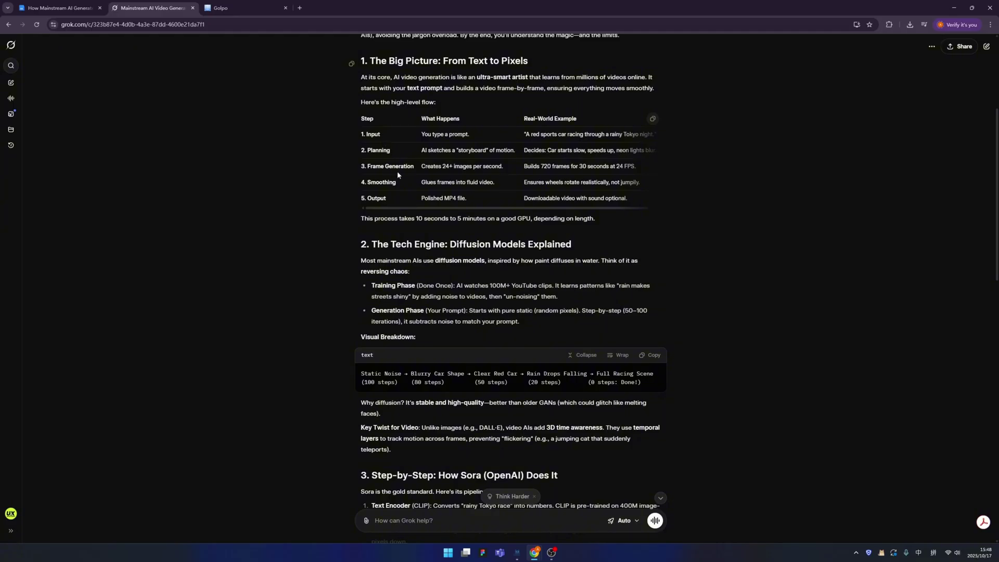
mouse_move(464, 224)
scroll(691, 240, down, 1)
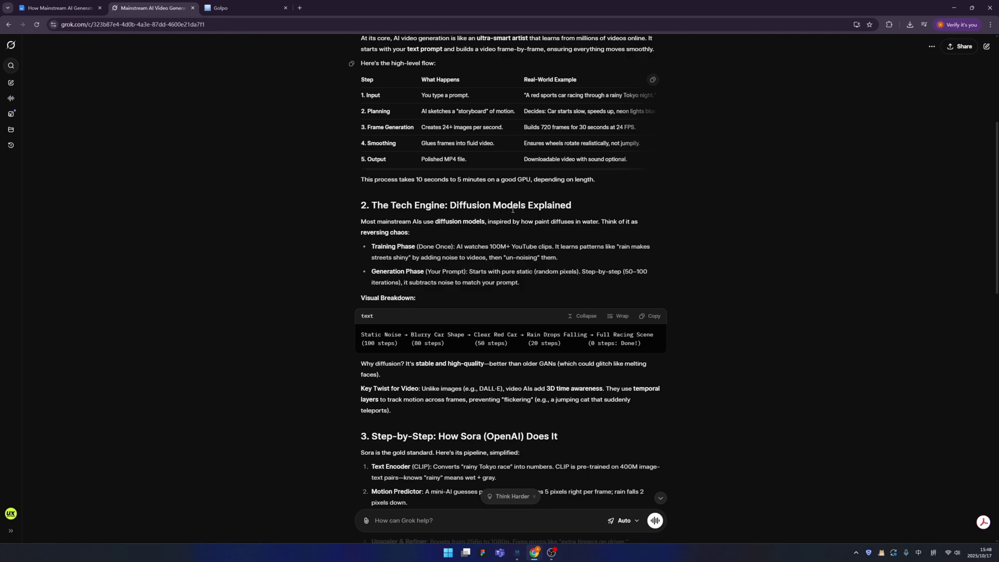
scroll(693, 287, down, 1)
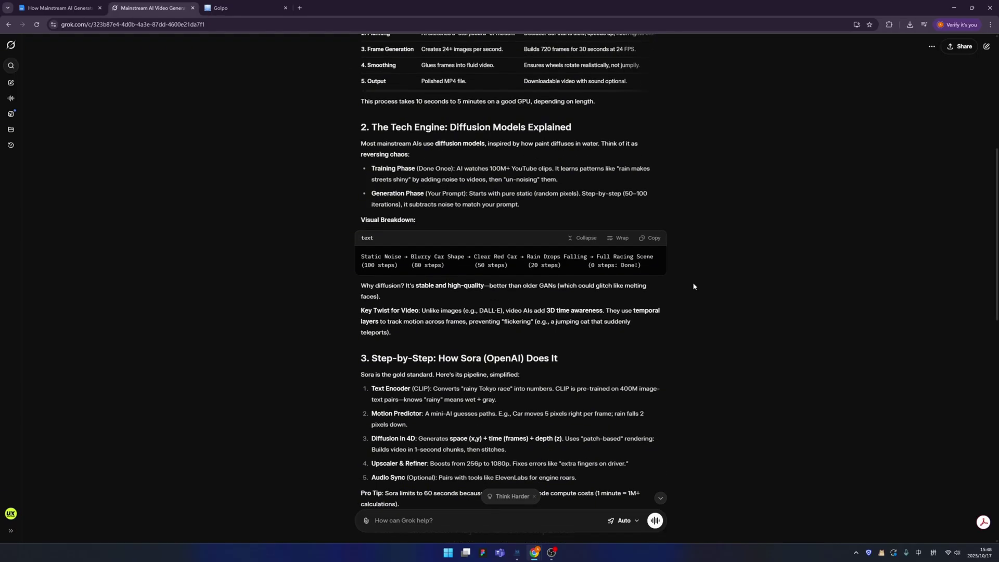
scroll(693, 286, down, 1)
scroll(693, 287, down, 3)
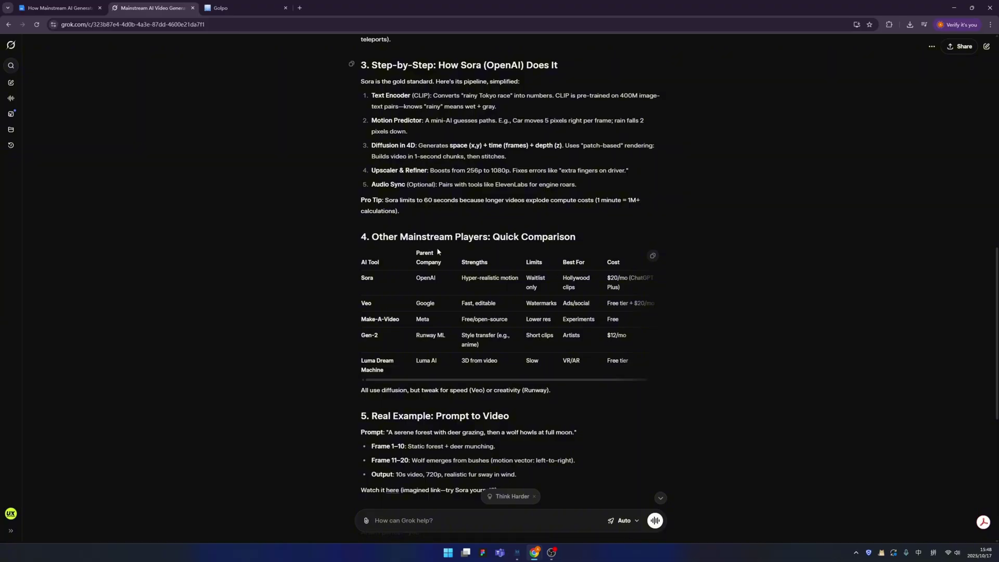
scroll(388, 284, down, 1)
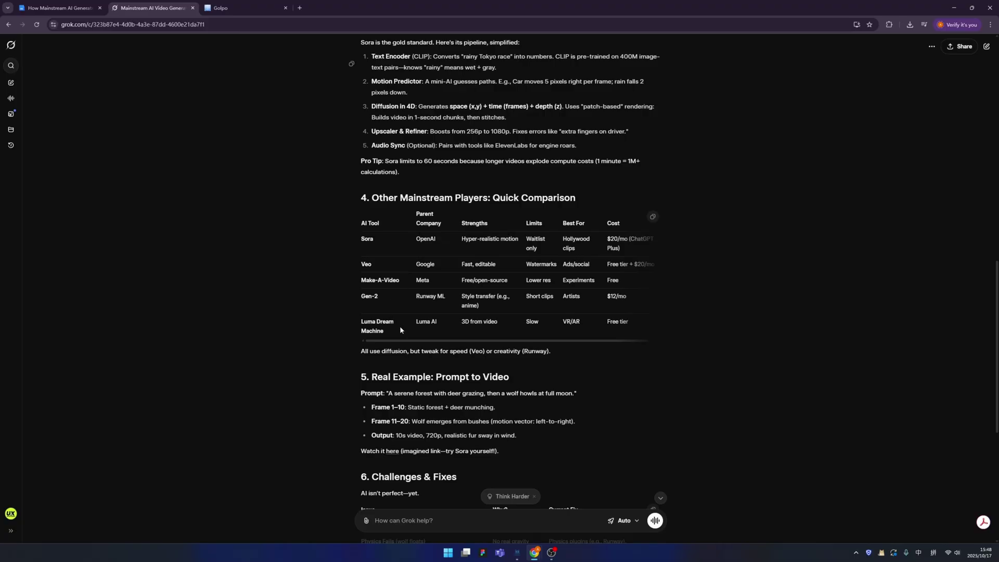
scroll(394, 328, down, 2)
scroll(396, 351, down, 1)
scroll(397, 368, down, 1)
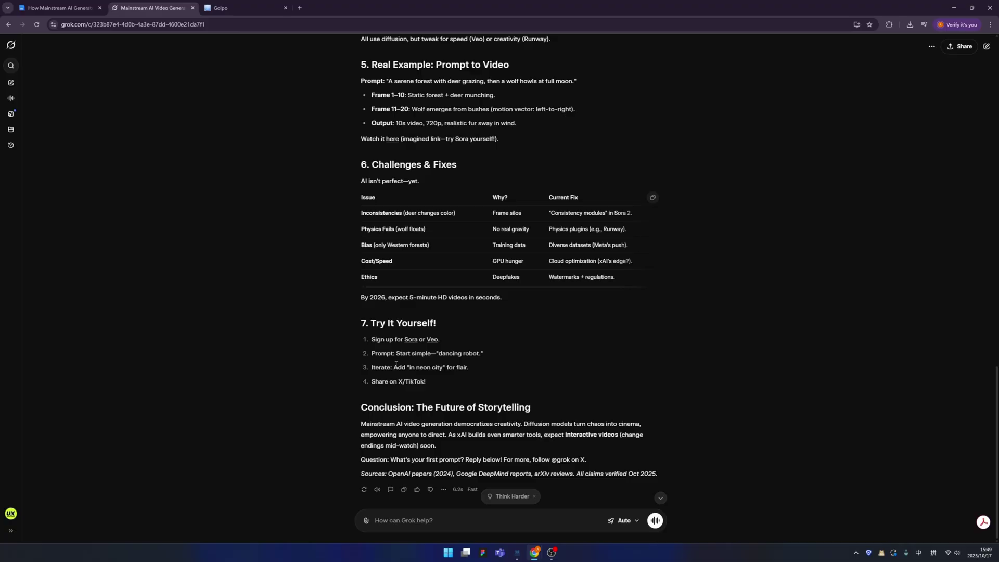
Skim the Tencent Docs copy of the guide, then return to the Golpo landing page
key(ctrl+Page_Up)
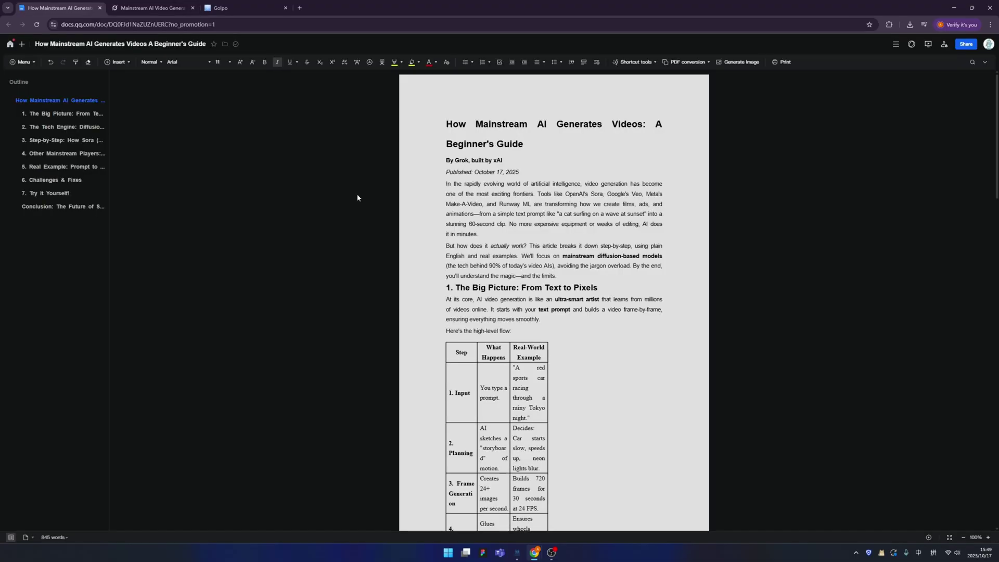
scroll(439, 246, down, 3)
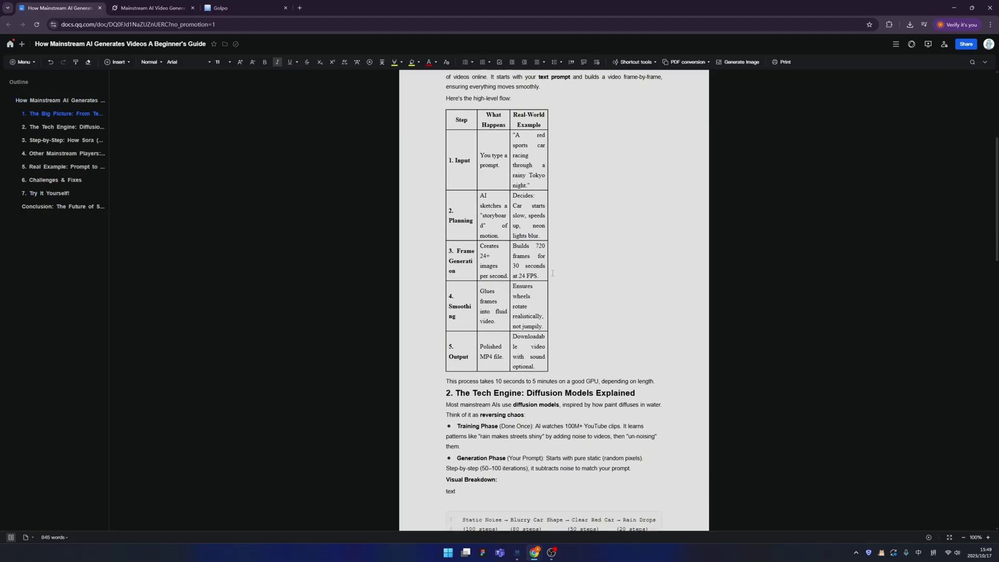
scroll(553, 272, up, 3)
scroll(552, 274, up, 2)
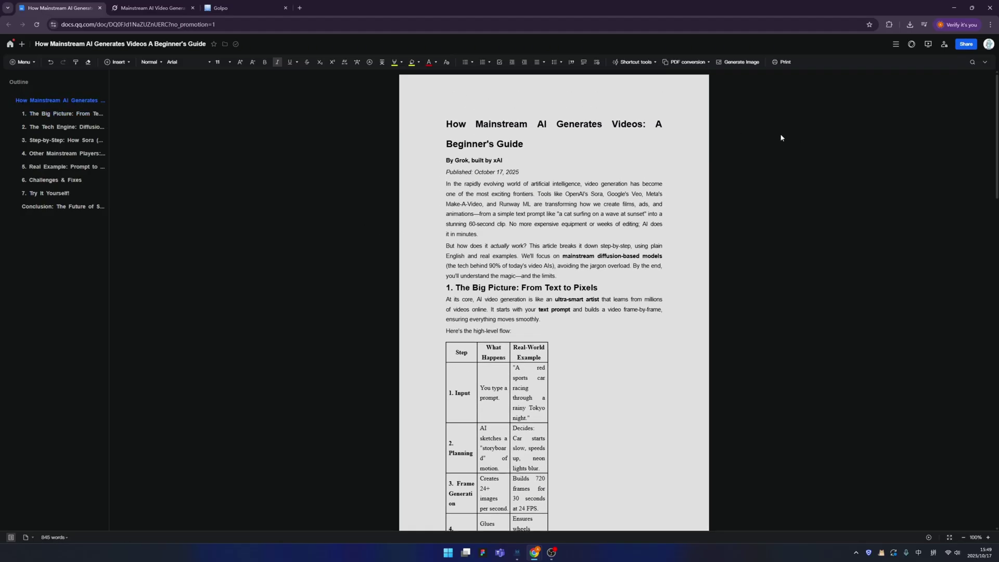
click(222, 8)
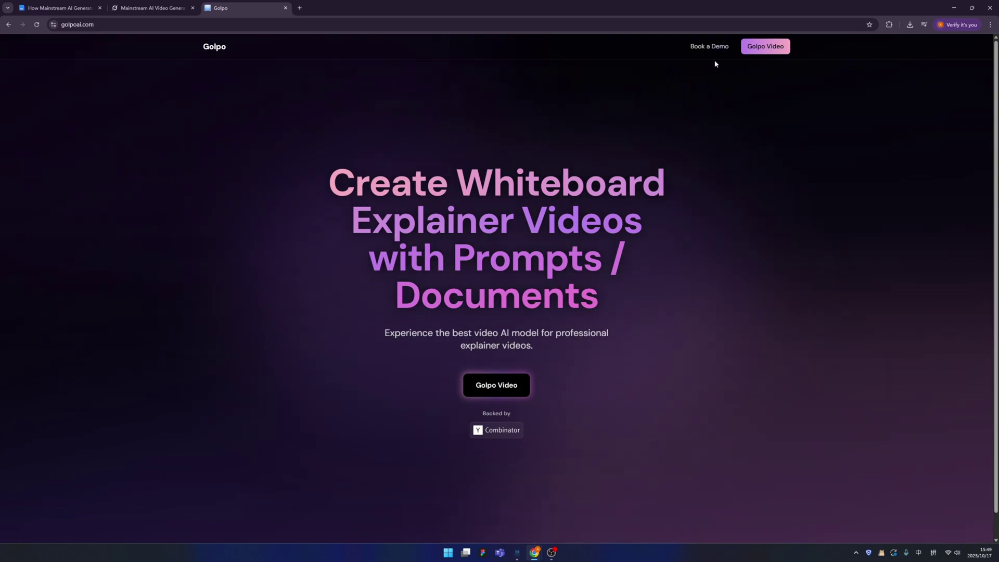
Open video.golpoai.com and browse its example output videos and monthly pricing plans
click(764, 47)
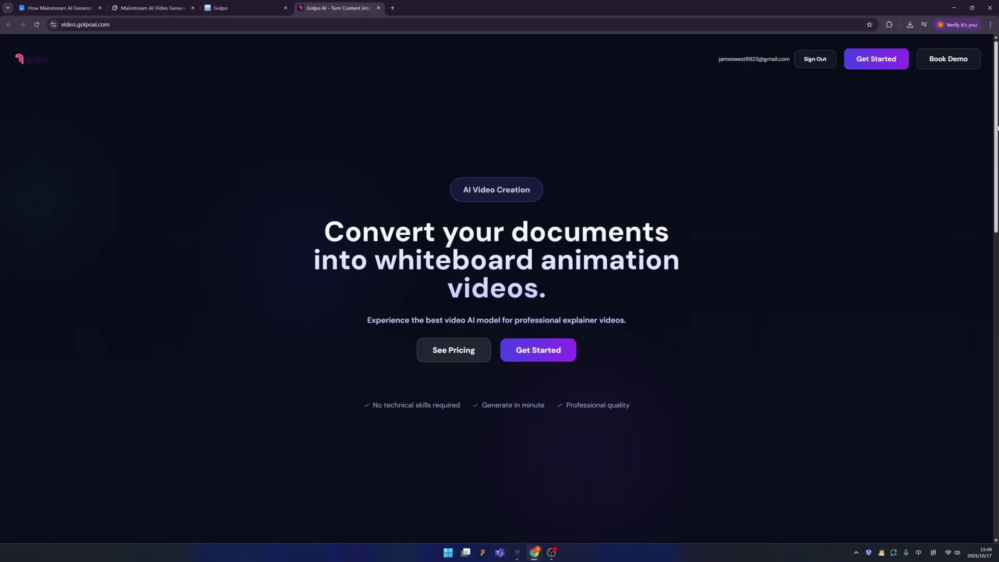
drag(996, 123, 996, 182)
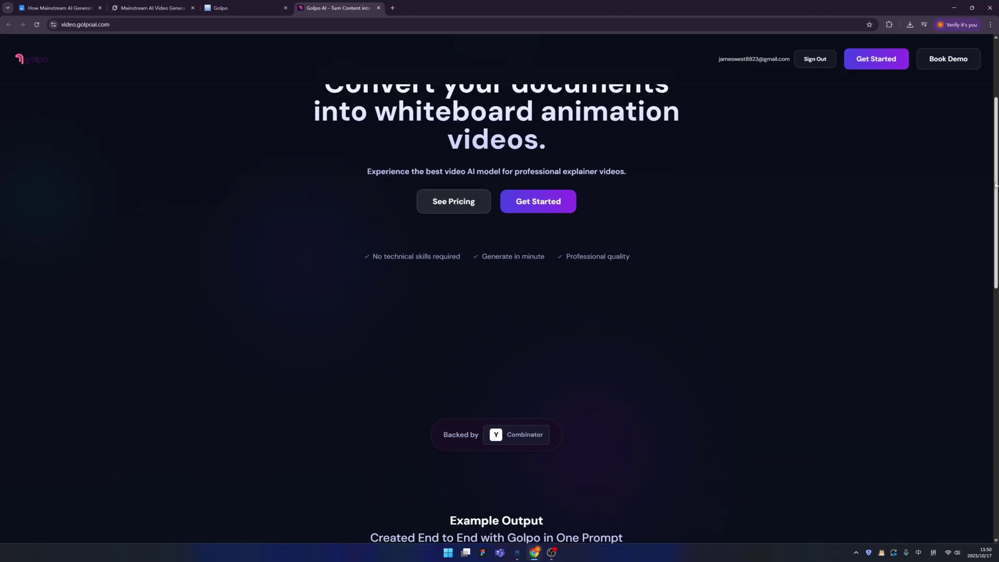
drag(995, 182, 996, 192)
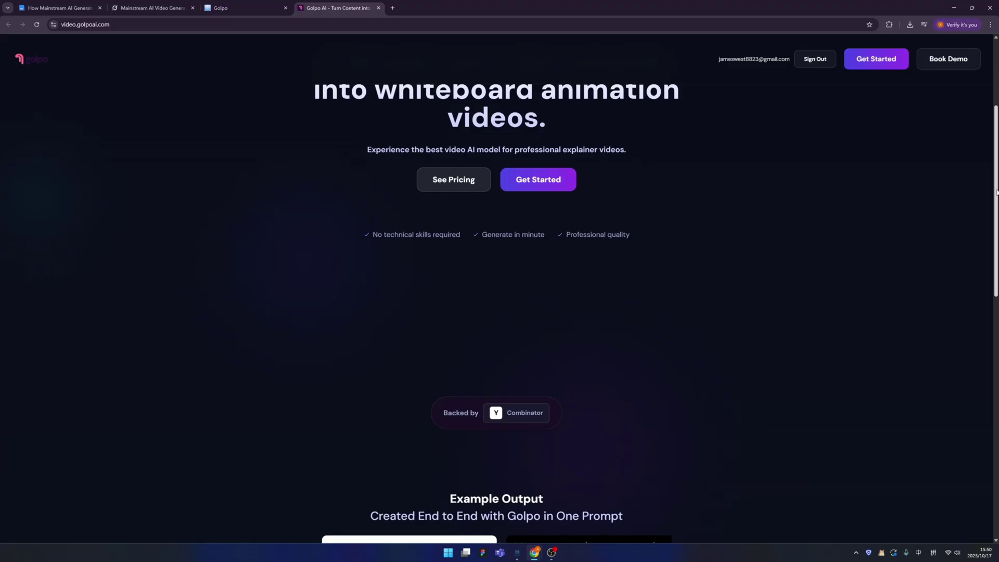
drag(997, 192, 983, 284)
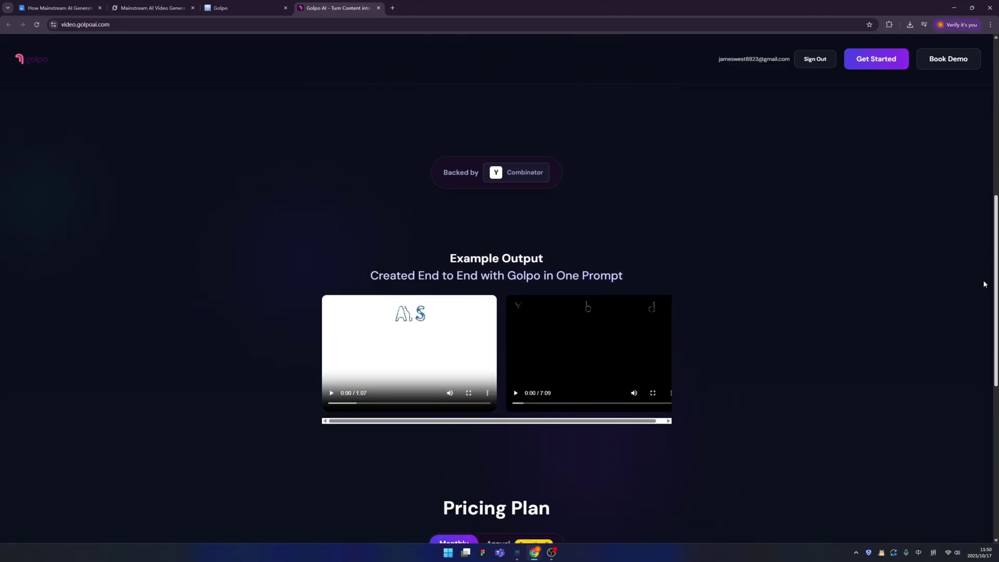
scroll(984, 284, down, 5)
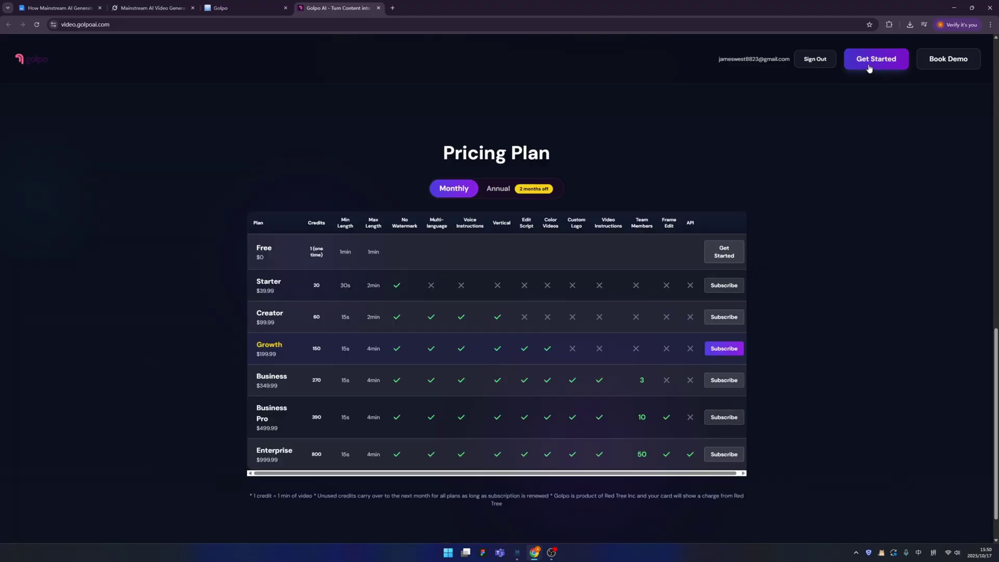
Start a new video with AI.docx attached and the guide's title pasted as the topic
click(869, 65)
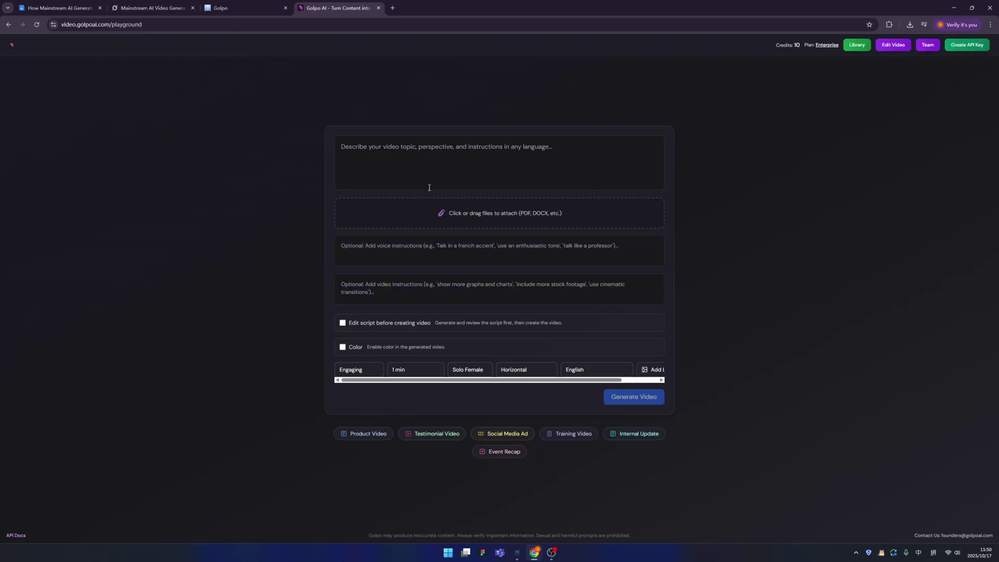
click(467, 219)
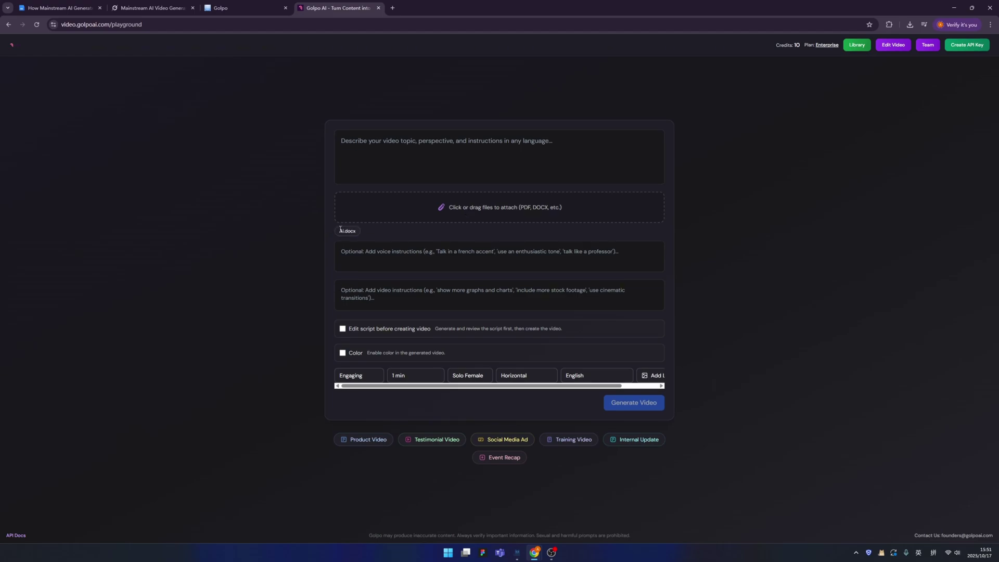
click(367, 154)
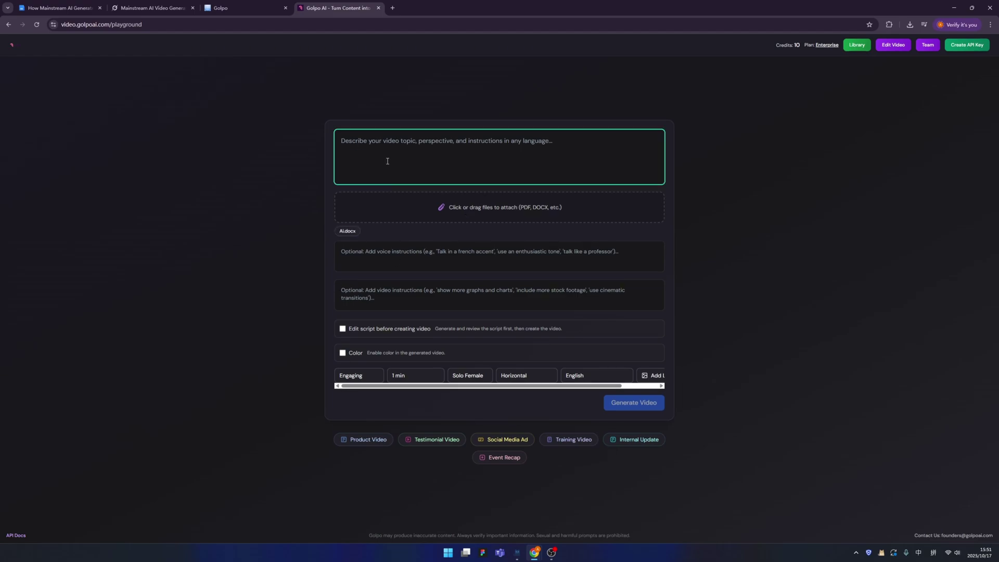
text(How Mainstream AI Generates Videos: A Beginner's Guide)
click(290, 242)
click(491, 261)
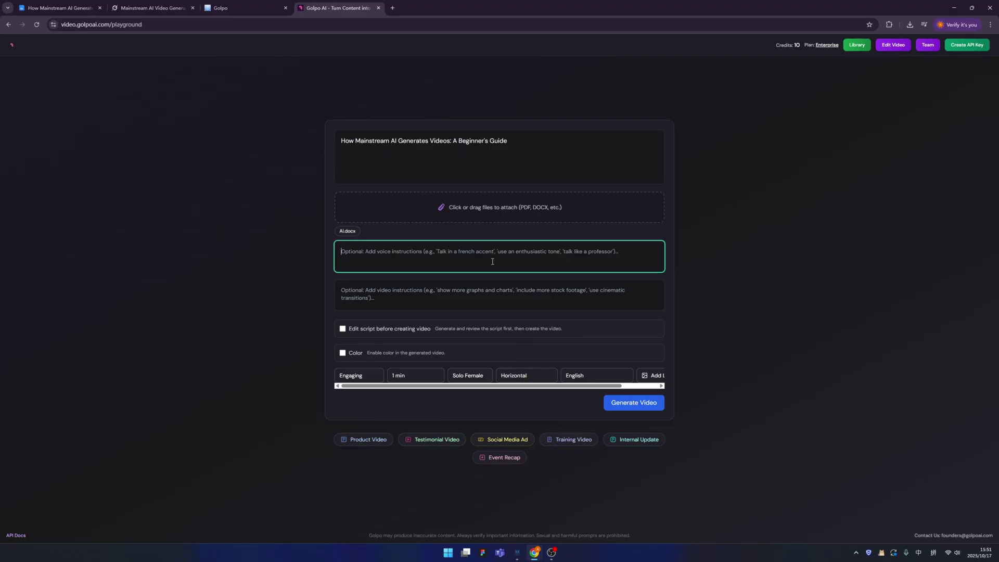
text(Talk in a very relaxing way)
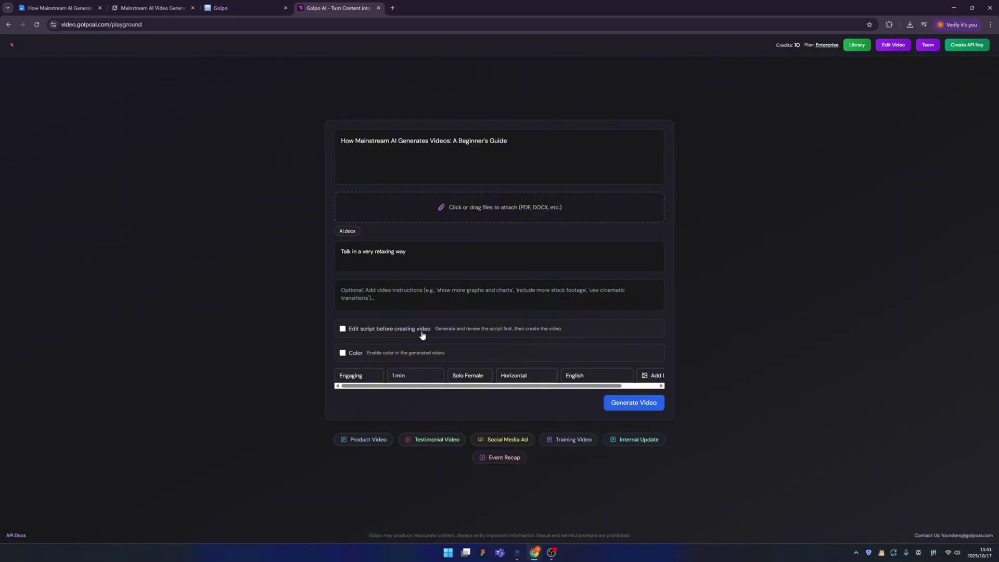
Enable script editing and Color, and choose Inspirational, 2 min, Solo Male, keeping Horizontal
click(342, 328)
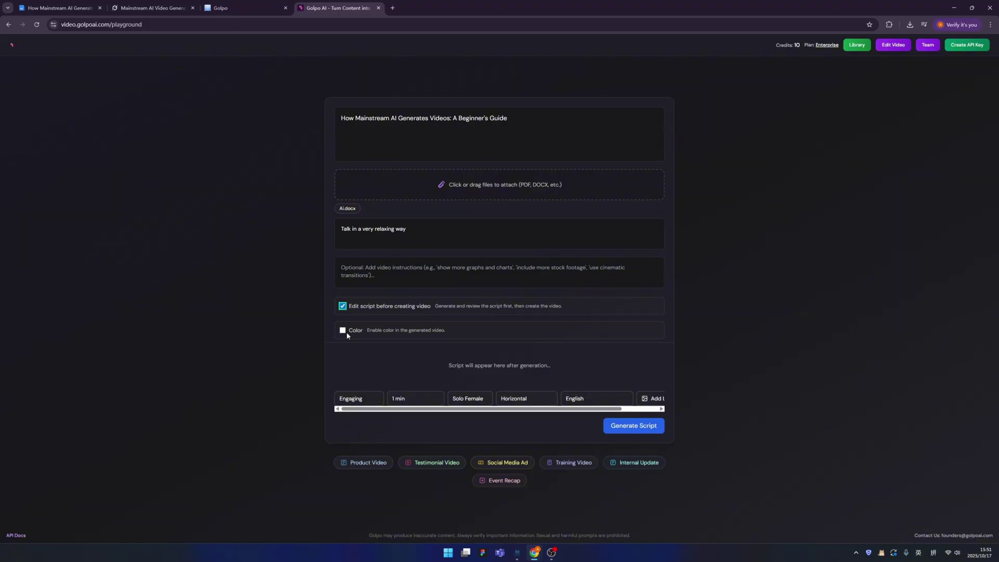
click(342, 330)
click(368, 400)
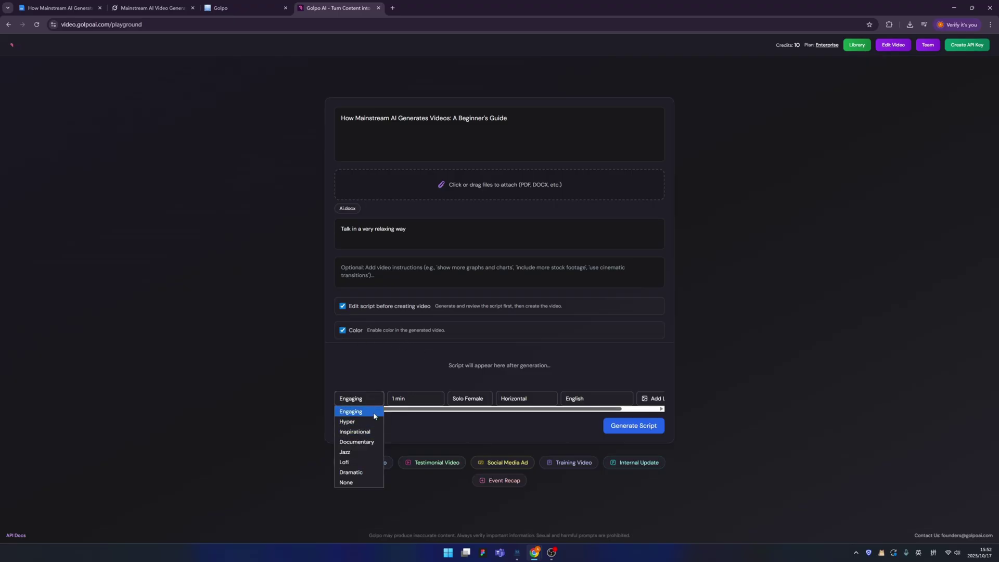
click(359, 431)
click(413, 400)
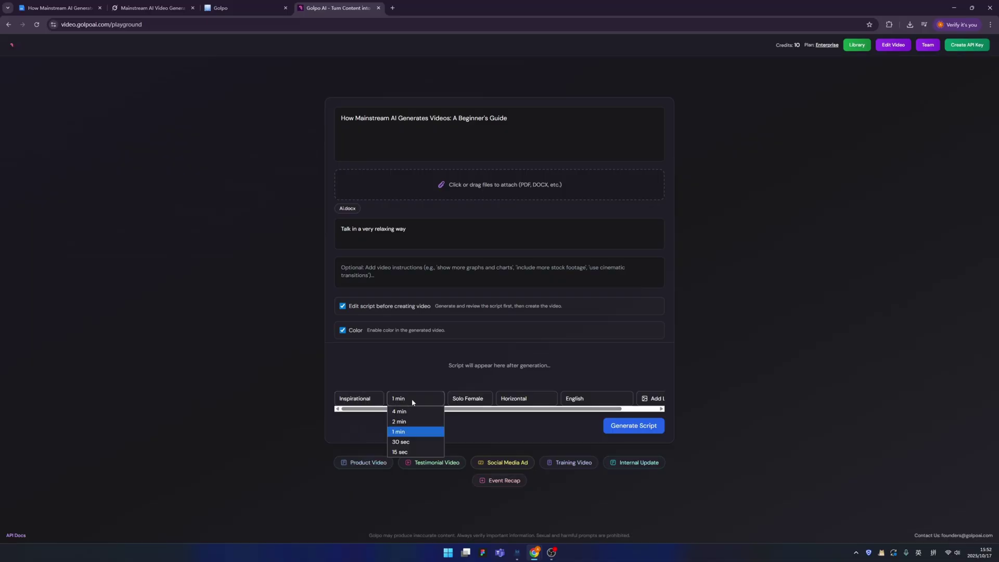
click(407, 421)
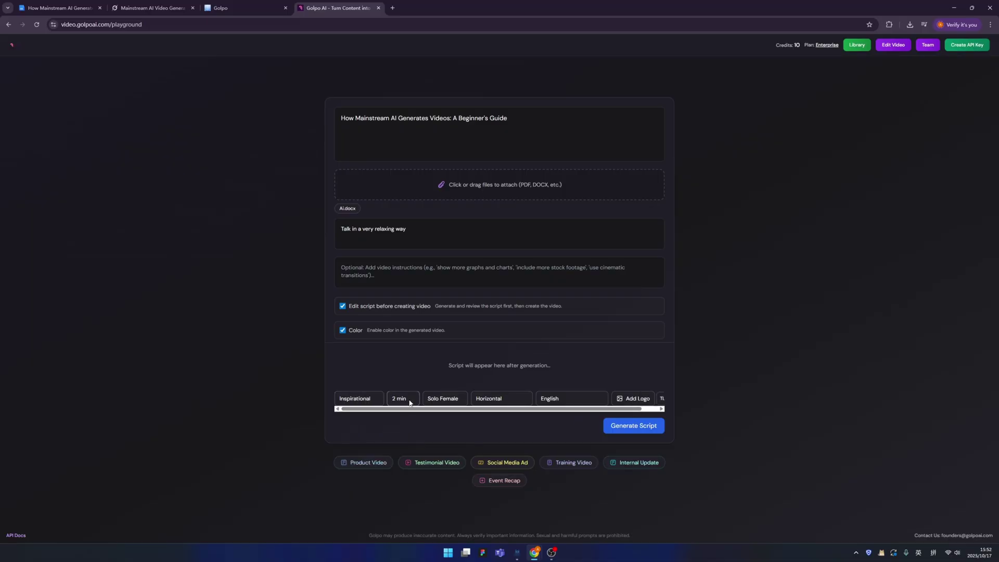
click(449, 400)
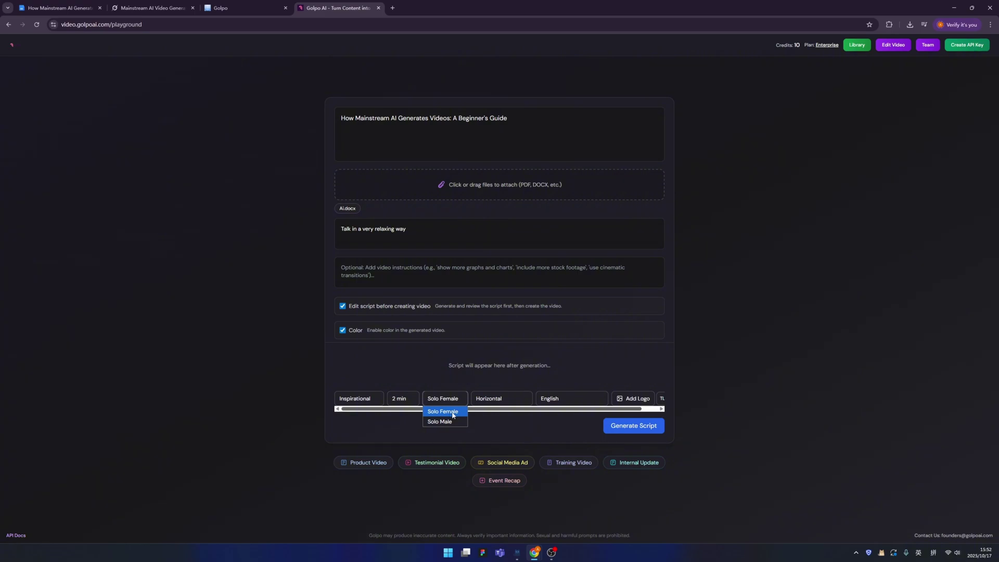
click(451, 421)
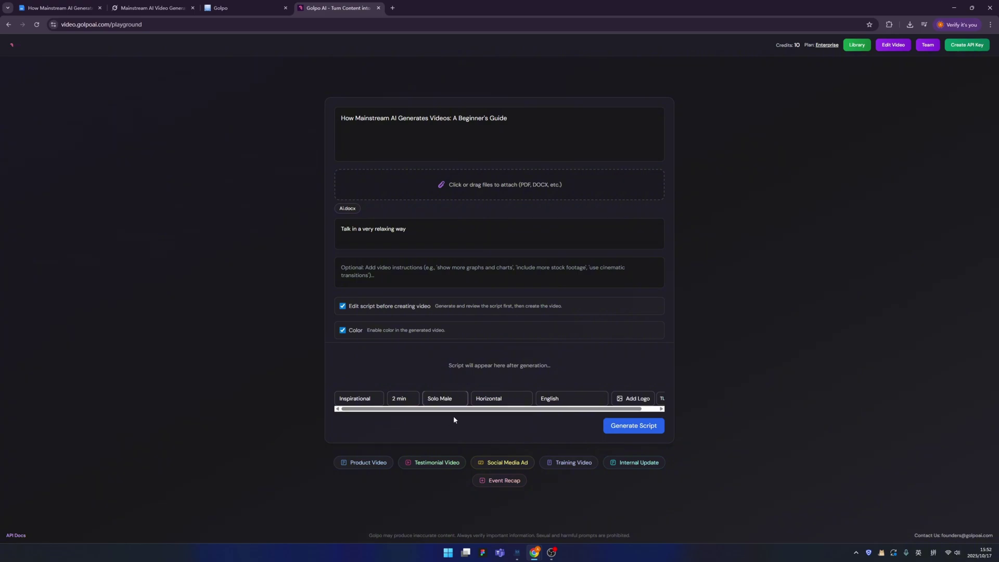
drag(467, 409, 495, 406)
click(493, 400)
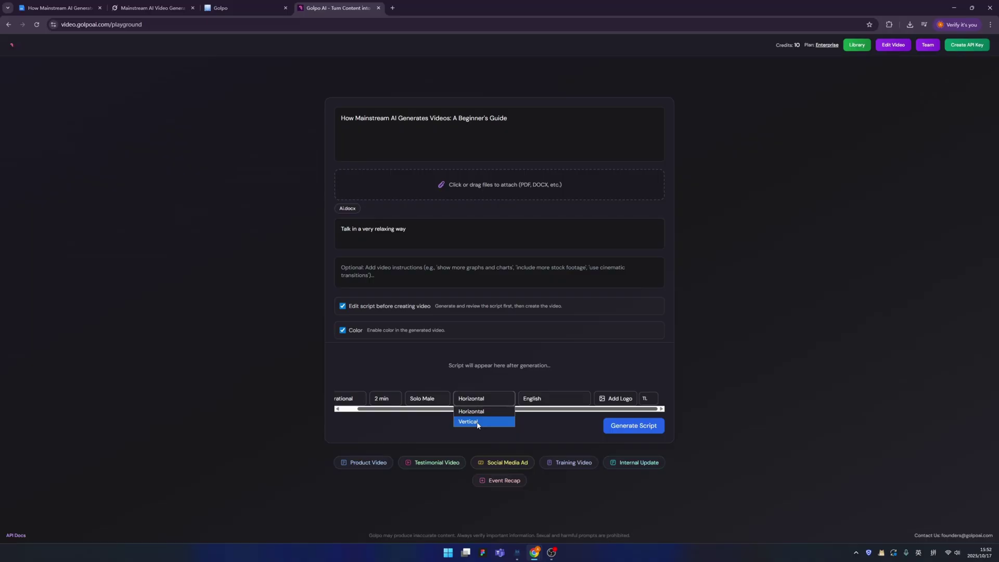
click(476, 410)
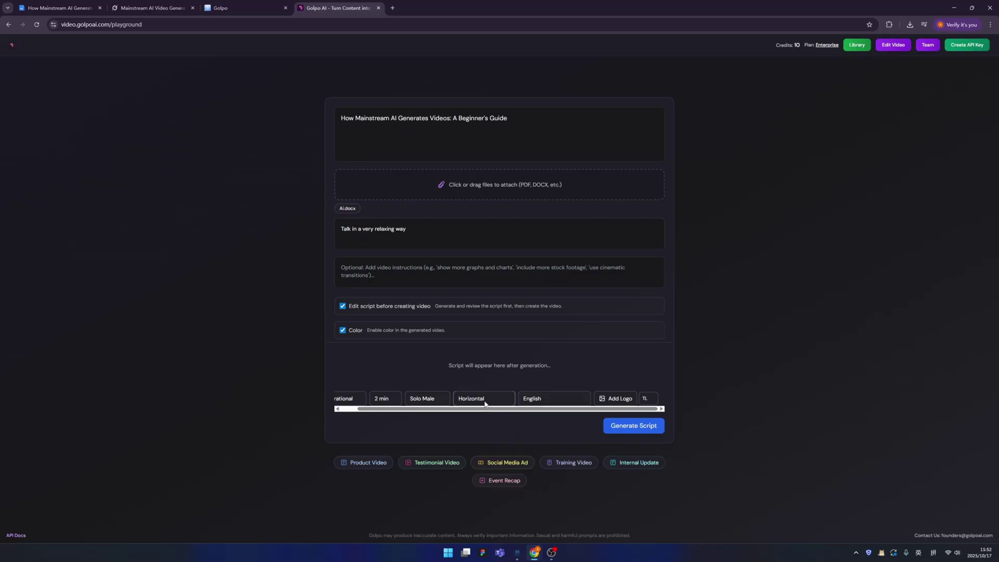
click(551, 399)
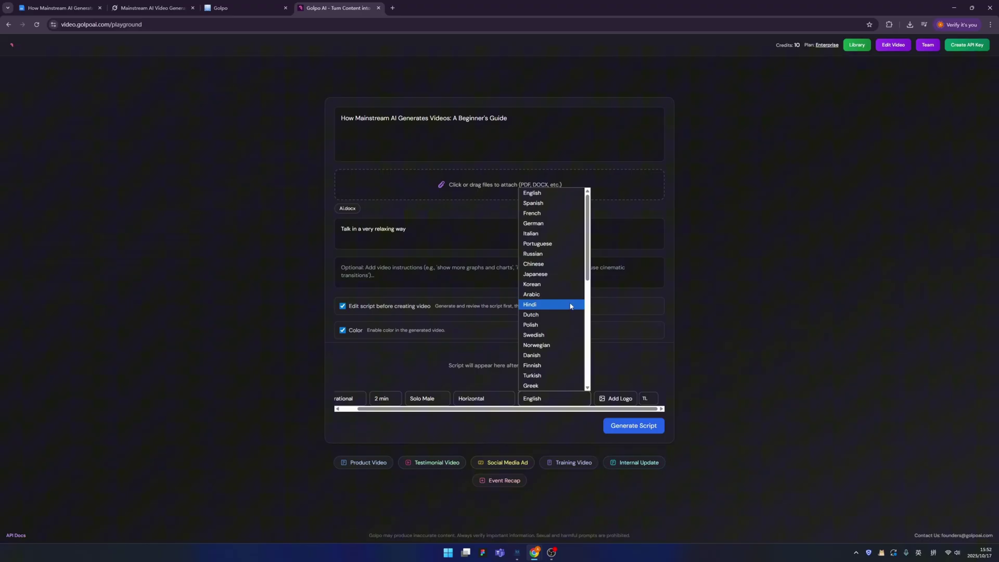
scroll(556, 269, down, 2)
scroll(556, 269, down, 3)
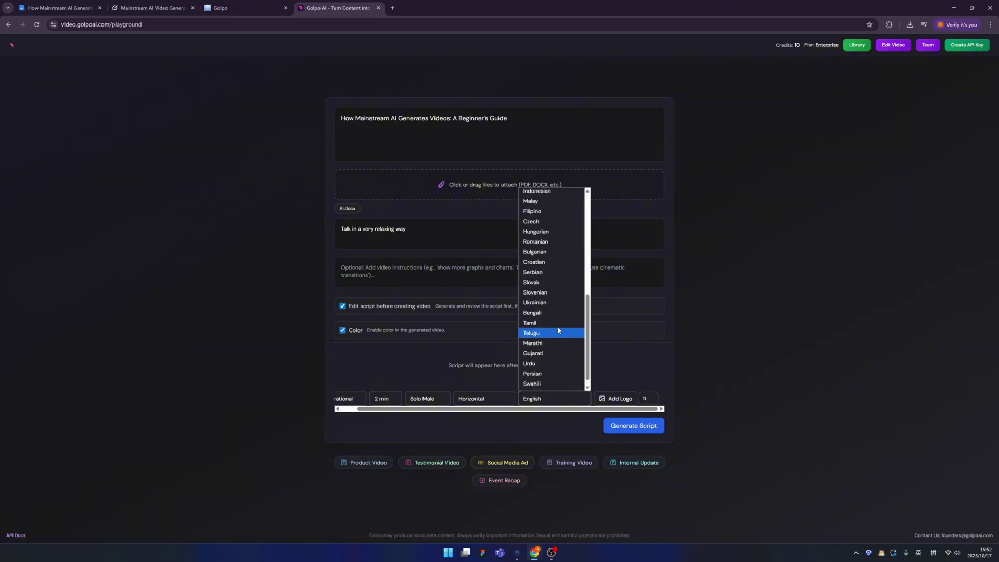
scroll(559, 269, up, 5)
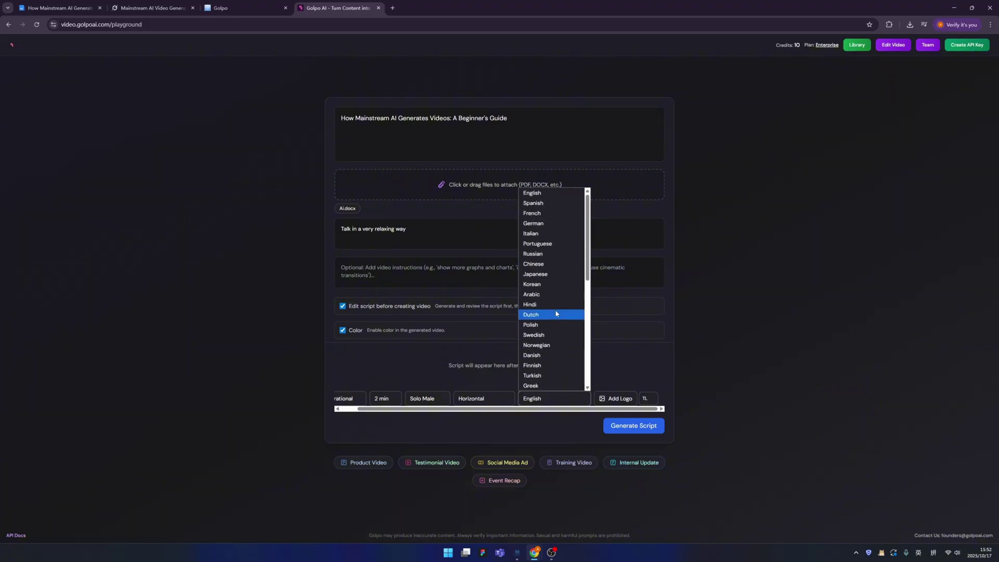
click(554, 195)
click(617, 398)
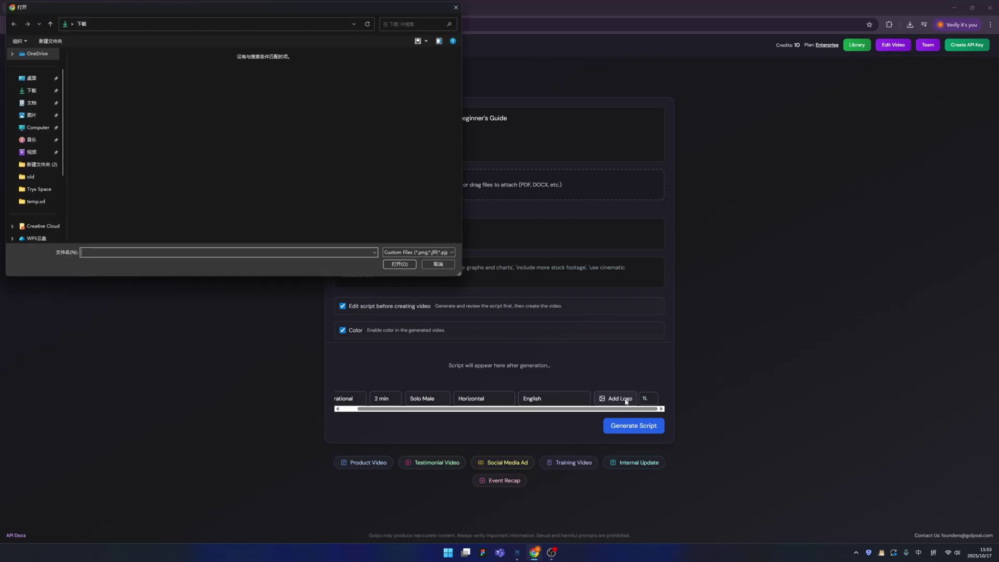
click(441, 268)
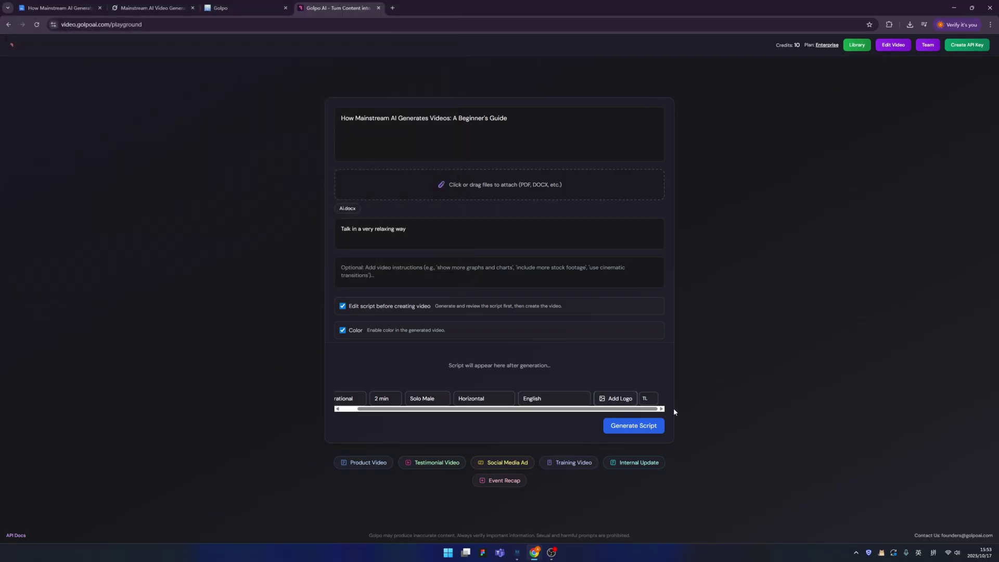
click(648, 398)
Generate the script and open the finished 1:41 beginner's guide video's clip grid
click(628, 426)
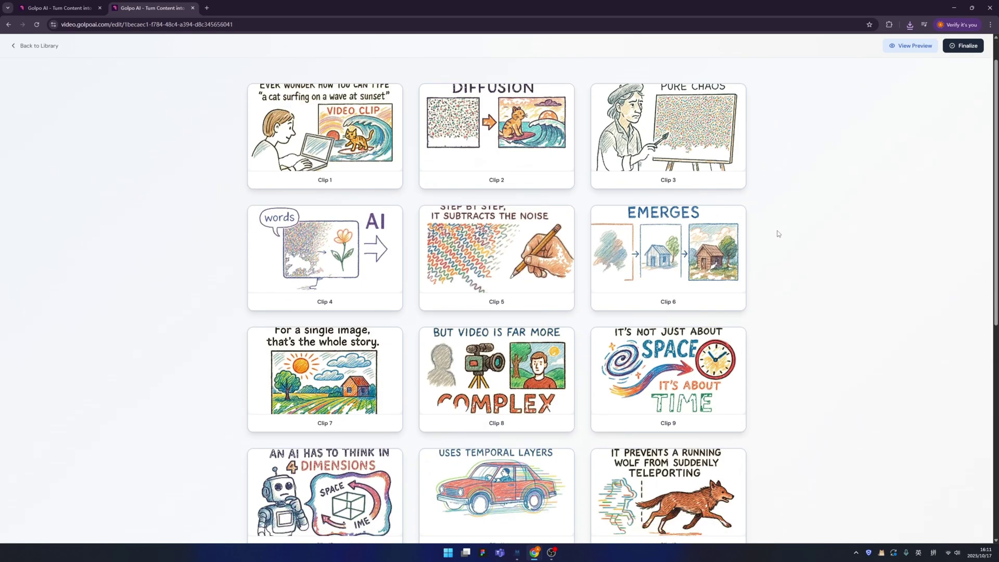
scroll(776, 231, up, 3)
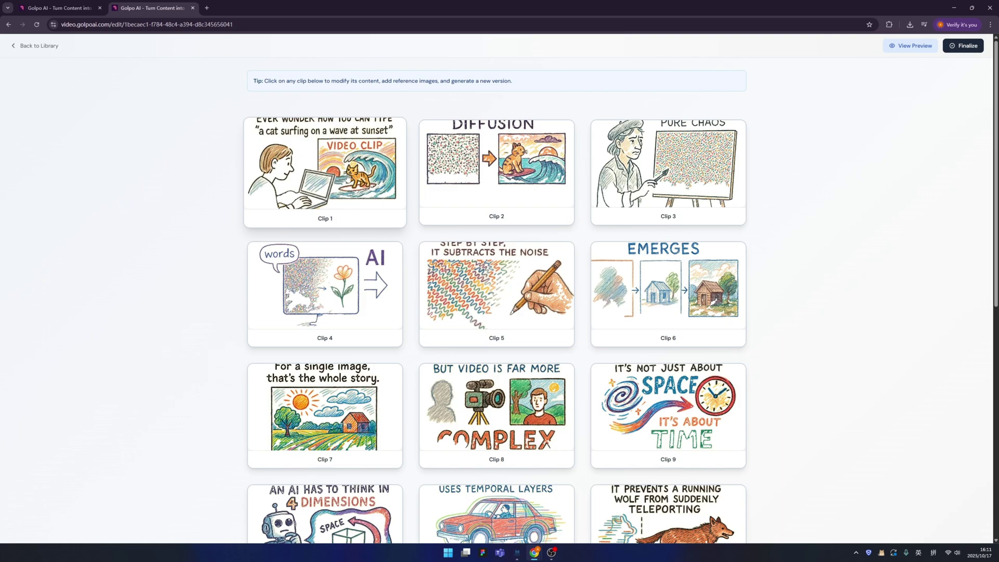
Open Clip 1's editor, try its description and reference image fields, then close it unchanged
click(391, 207)
click(276, 363)
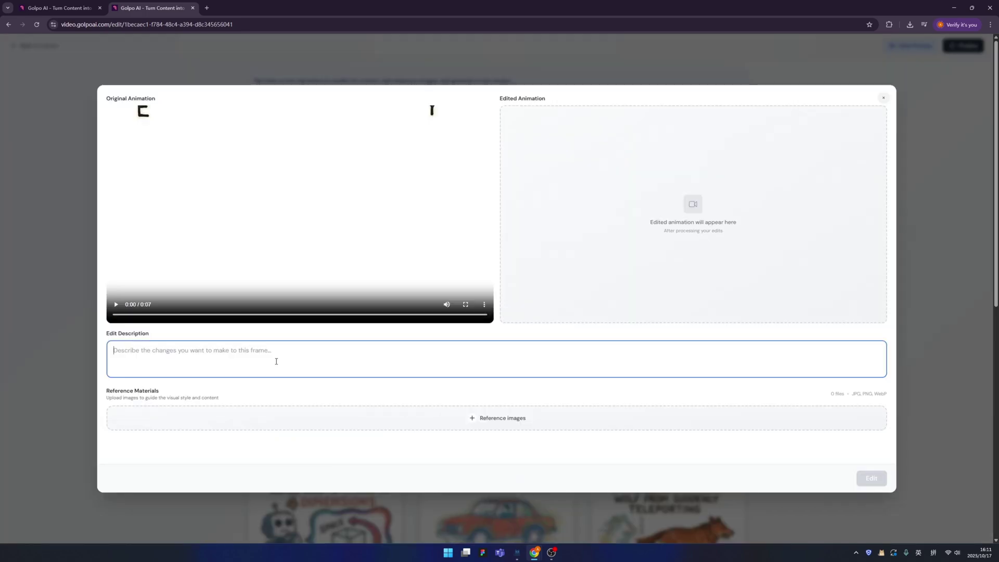
click(304, 399)
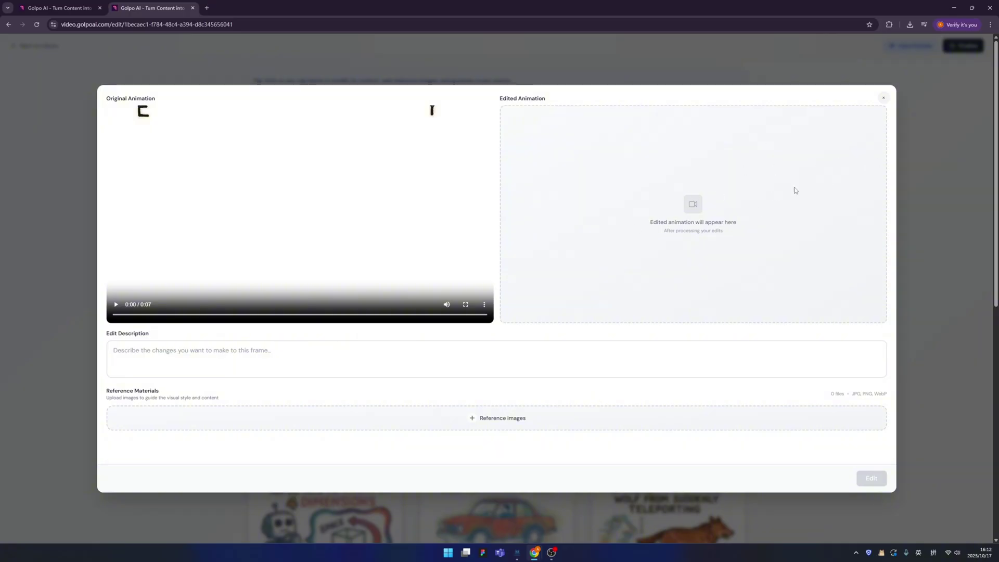
click(882, 98)
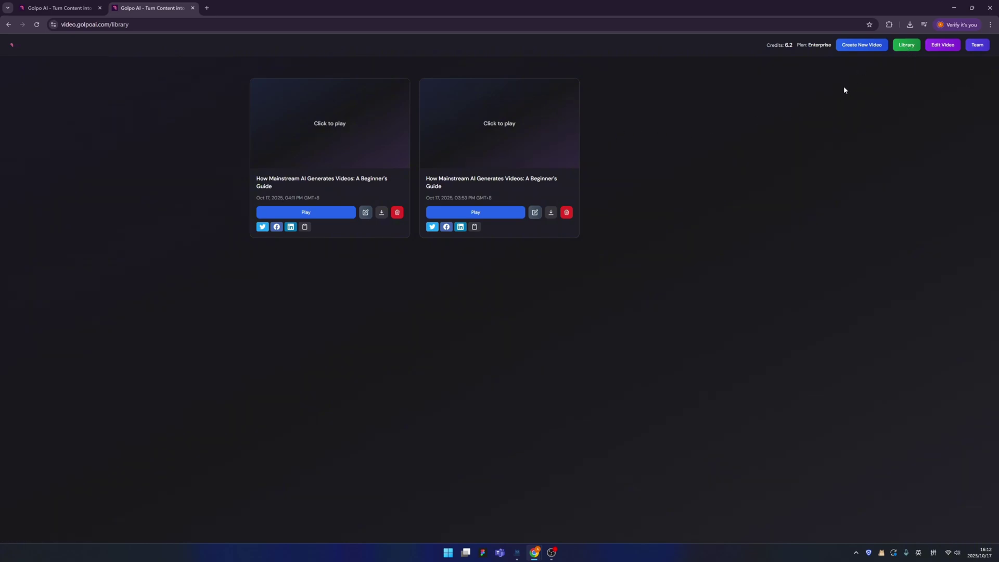
Enter an organization name in the Create Team form, then discard the form unsaved
click(977, 45)
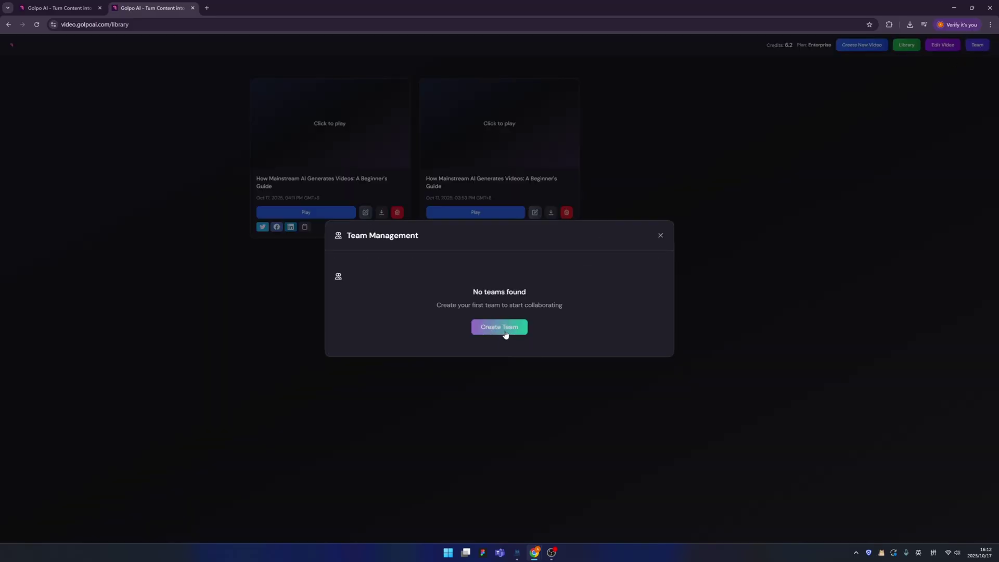
click(504, 335)
click(418, 214)
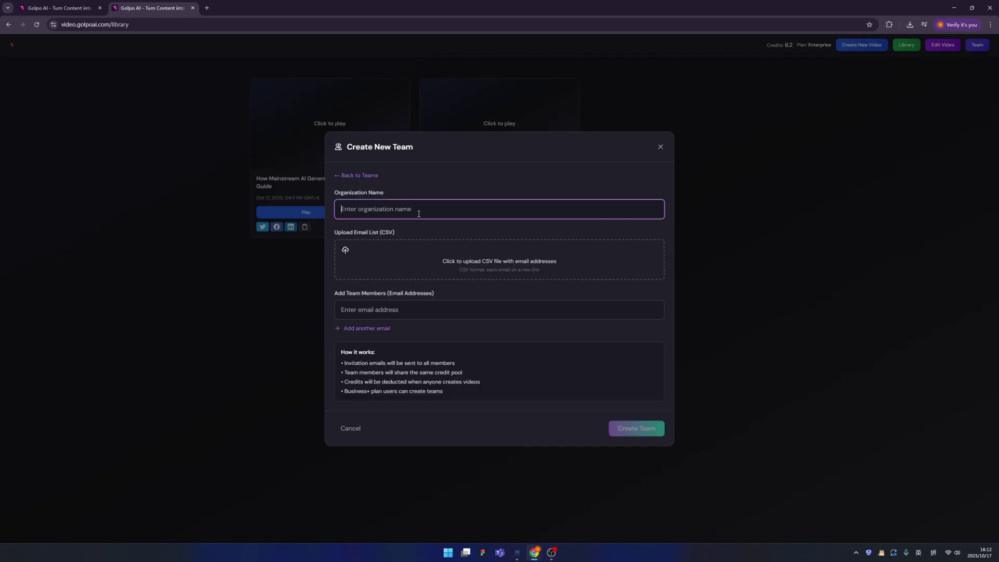
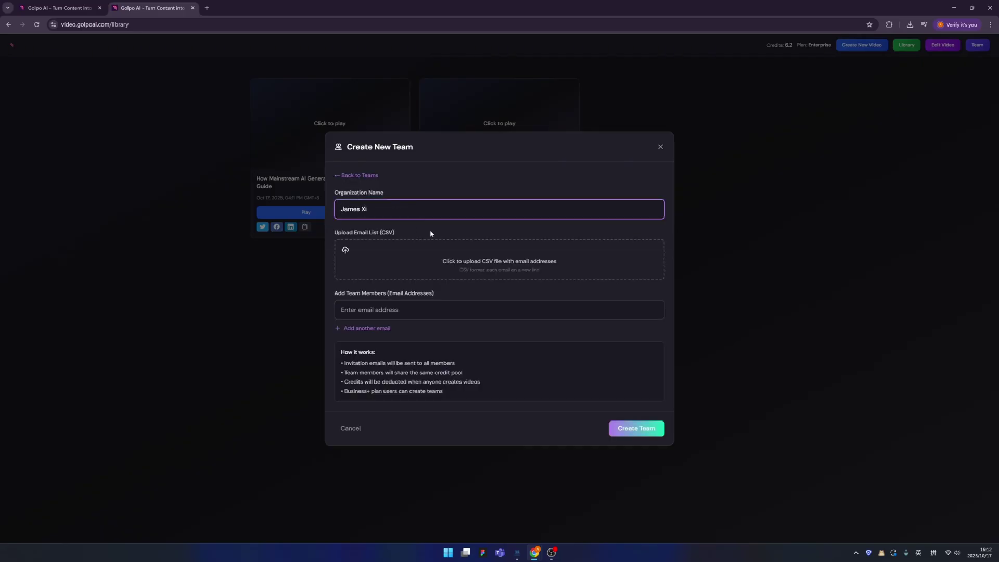
click(441, 265)
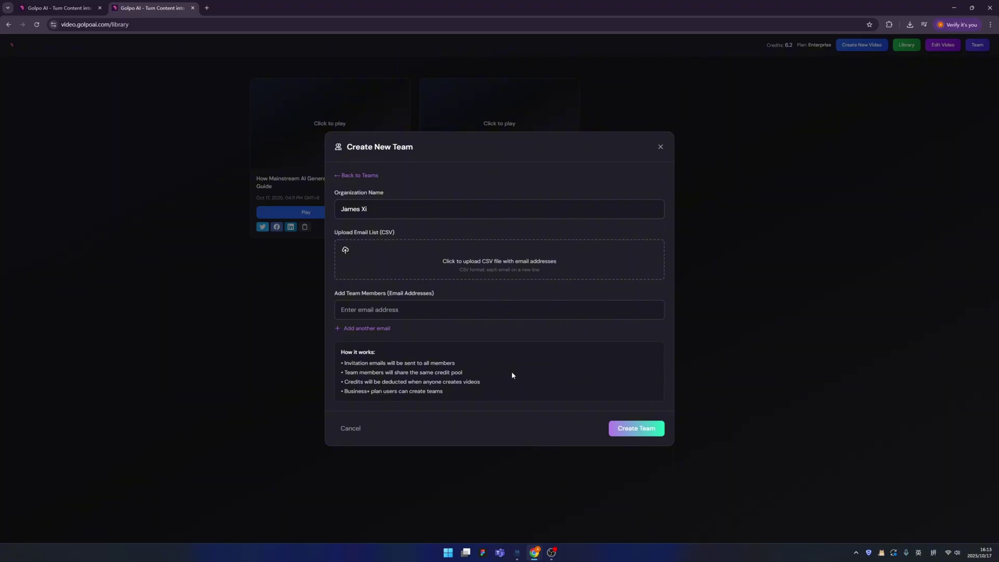
click(659, 147)
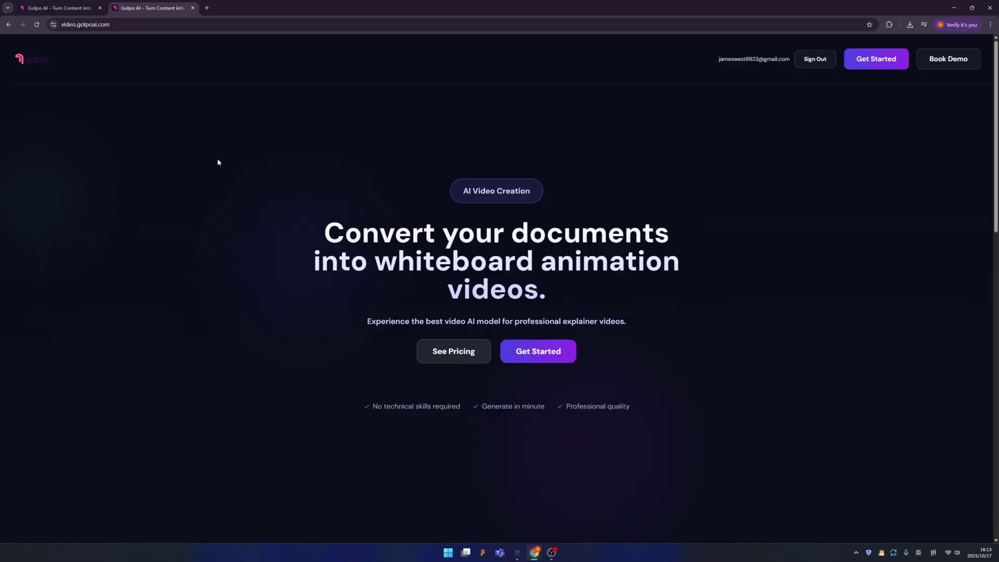